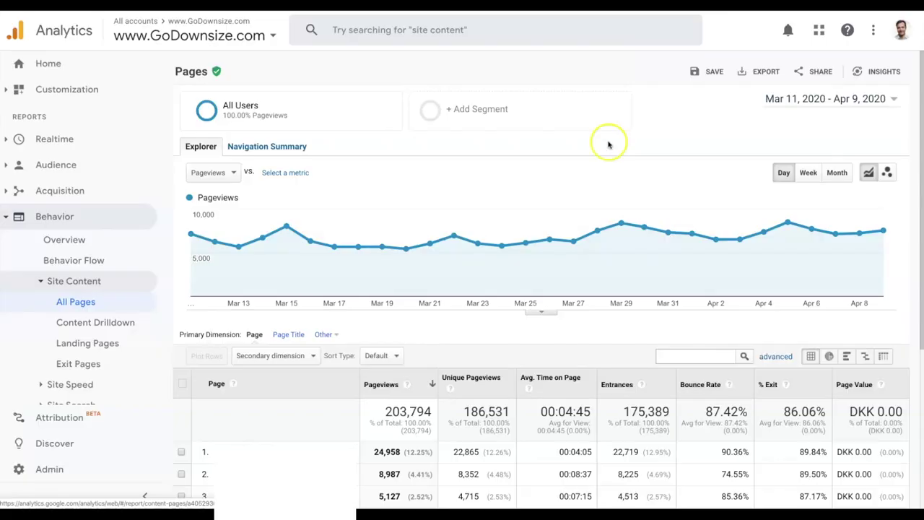
# Turn on period comparison and set the comparison range to Mar 11 – Apr 9, 2017.
pyautogui.click(793, 100)
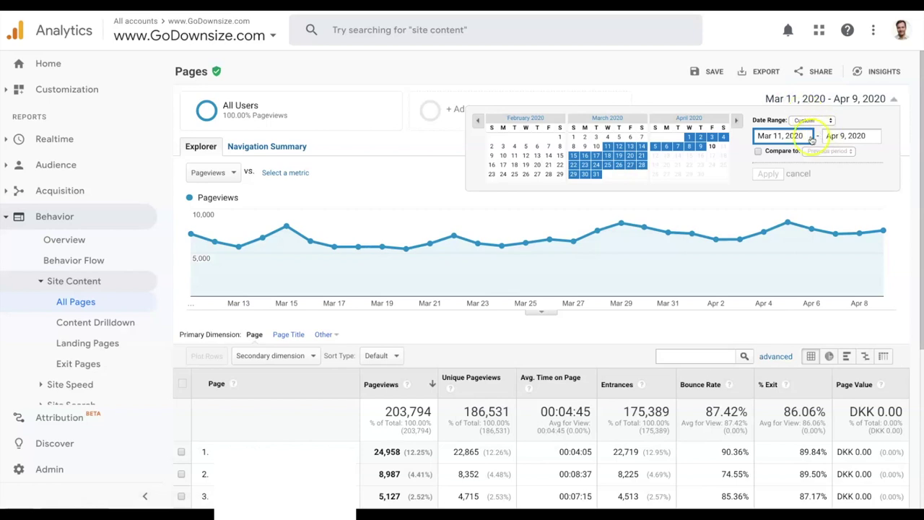
pyautogui.click(757, 151)
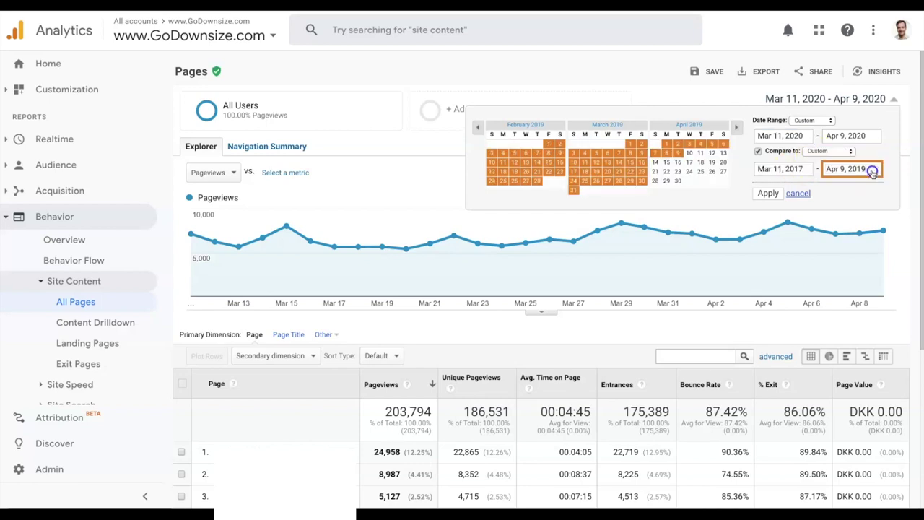
pyautogui.click(870, 171)
pyautogui.press('BackSpace')
pyautogui.write('7')
pyautogui.click(765, 193)
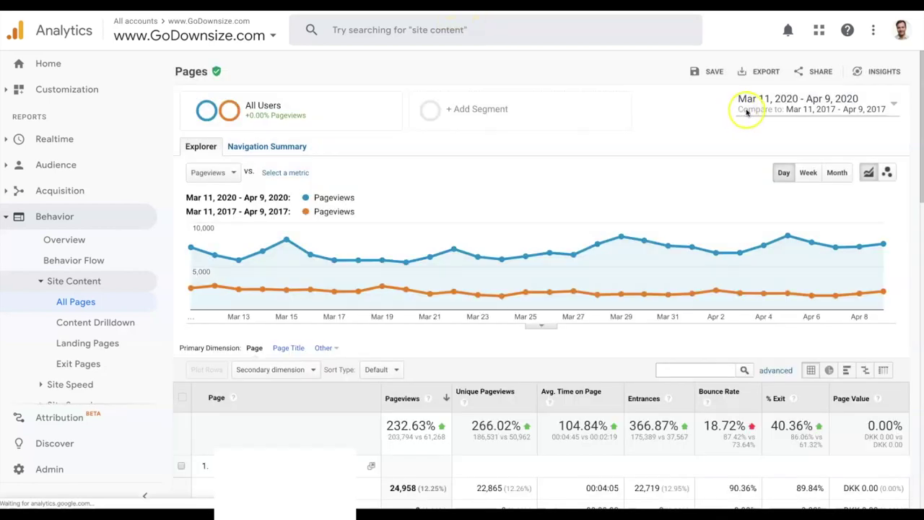
pyautogui.moveTo(336, 291)
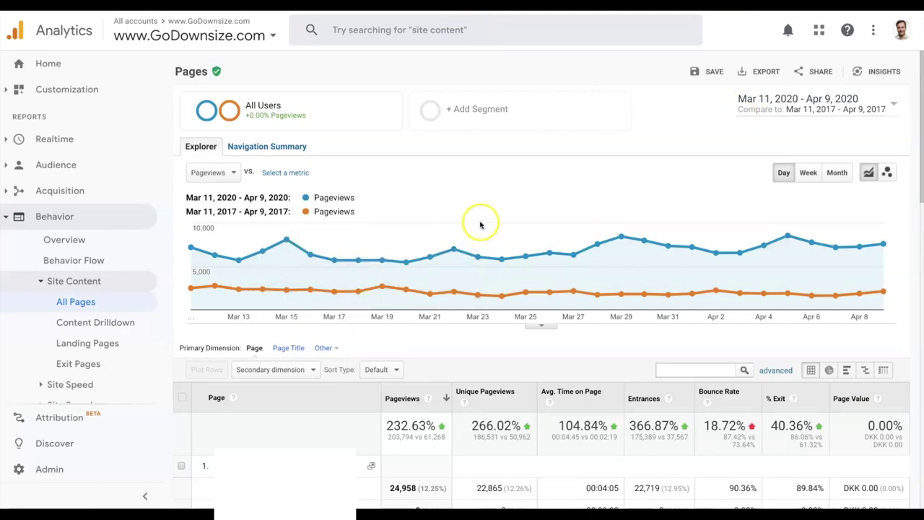
# Add the Organic Traffic segment and remove the All Users segment from the report.
pyautogui.click(249, 113)
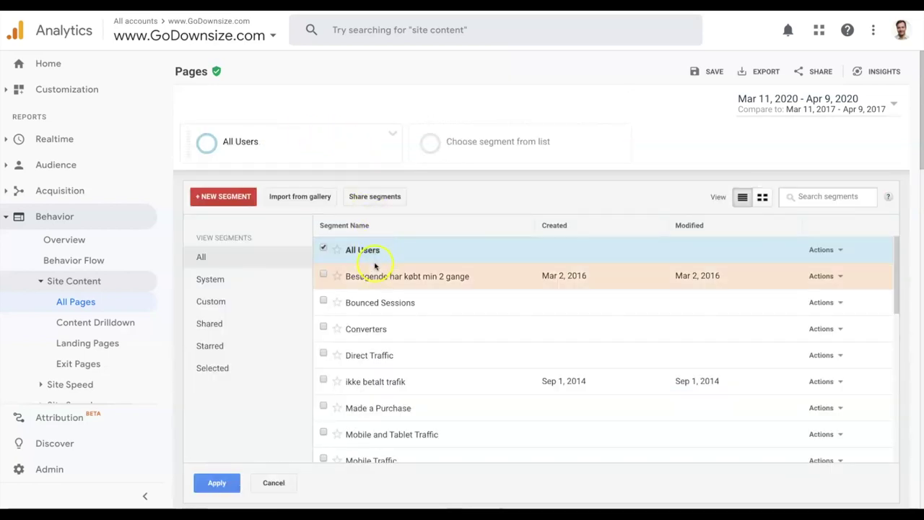
pyautogui.scroll(-4, 377, 275)
pyautogui.click(323, 328)
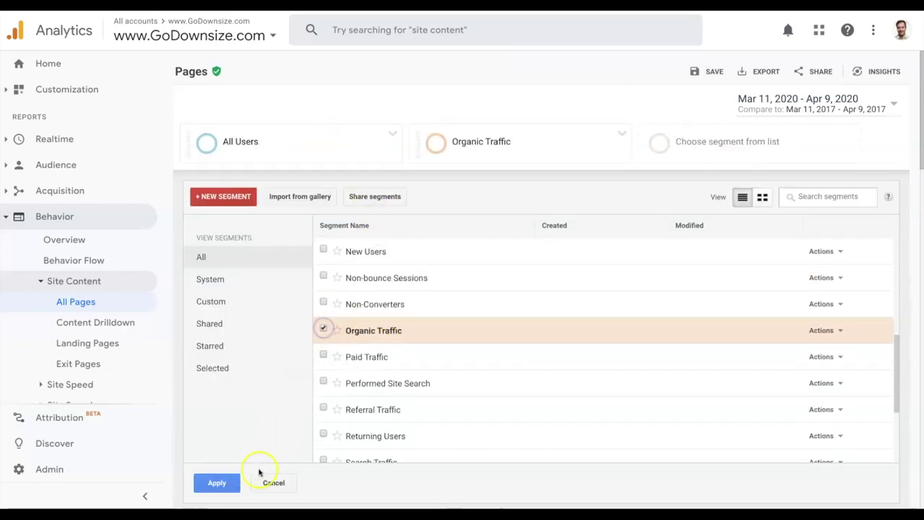
pyautogui.click(221, 482)
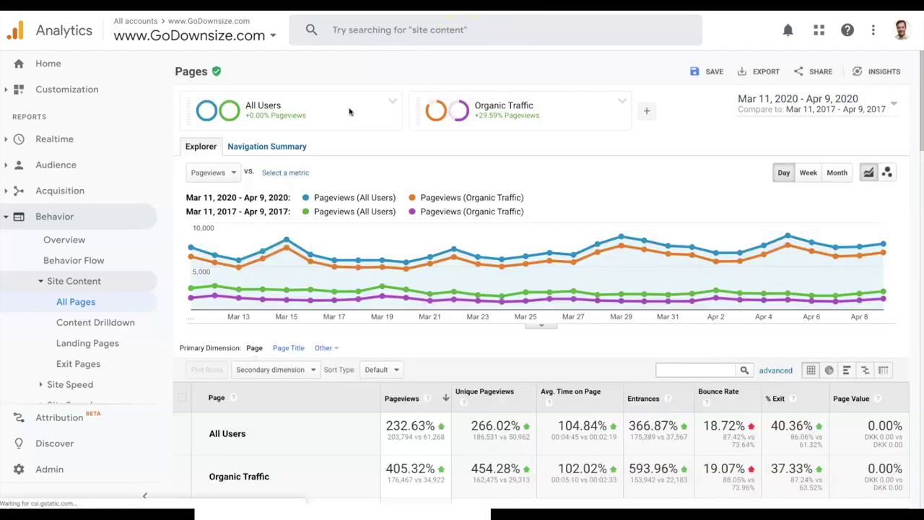
pyautogui.moveTo(349, 111)
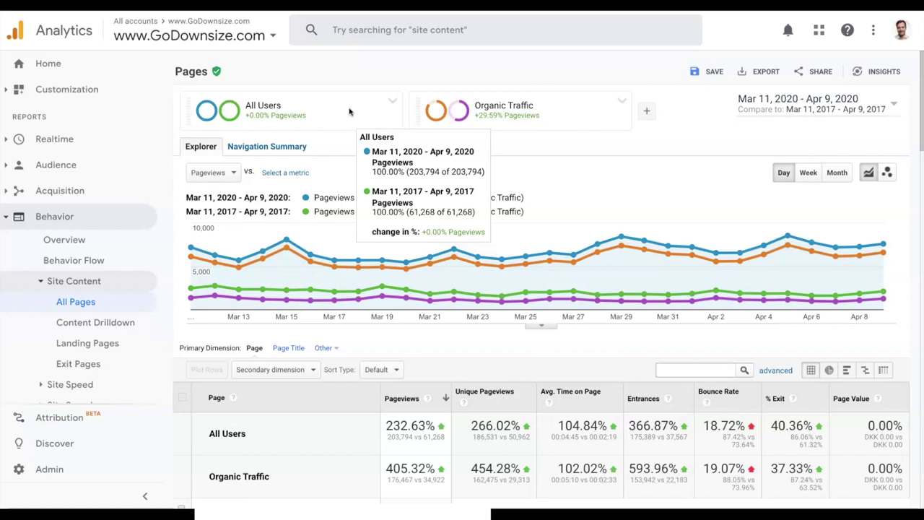
pyautogui.click(392, 101)
pyautogui.click(422, 152)
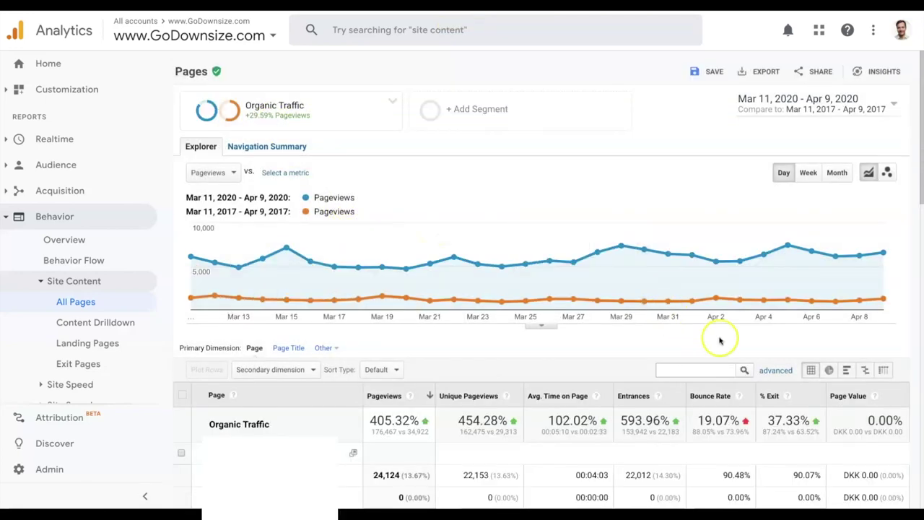
# Apply an advanced table filter of Pageviews greater than 500.
pyautogui.click(774, 371)
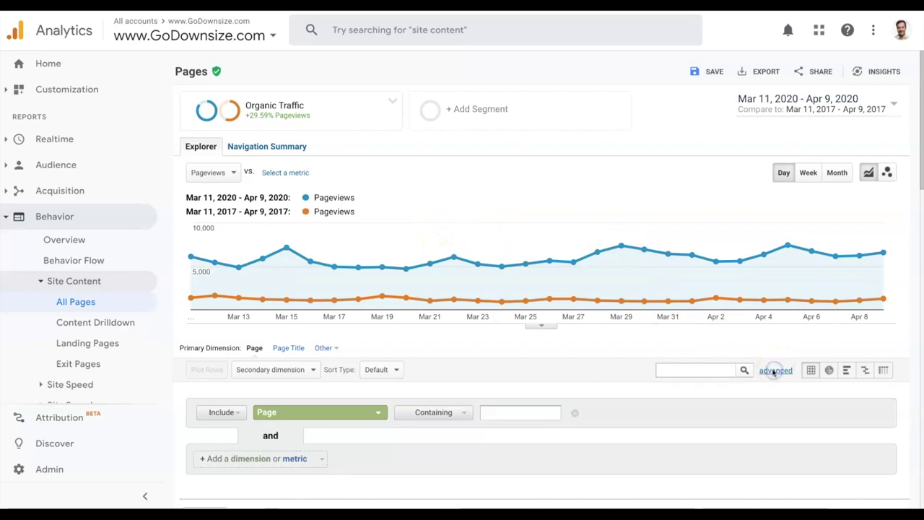
pyautogui.click(367, 413)
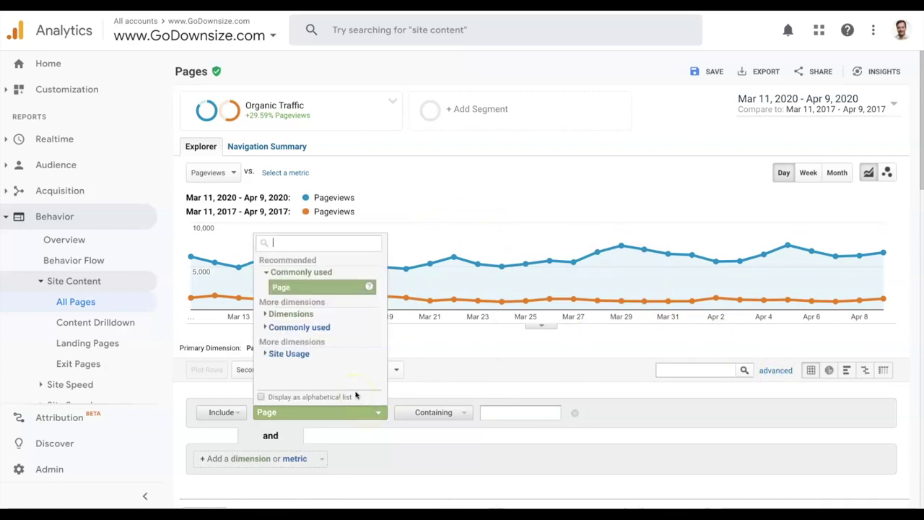
pyautogui.write('pageview')
pyautogui.click(299, 316)
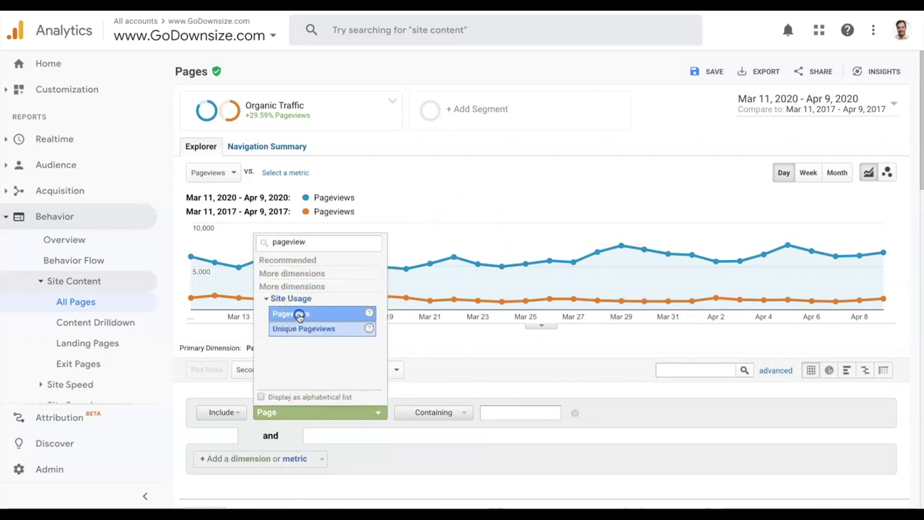
pyautogui.click(489, 412)
pyautogui.write('500')
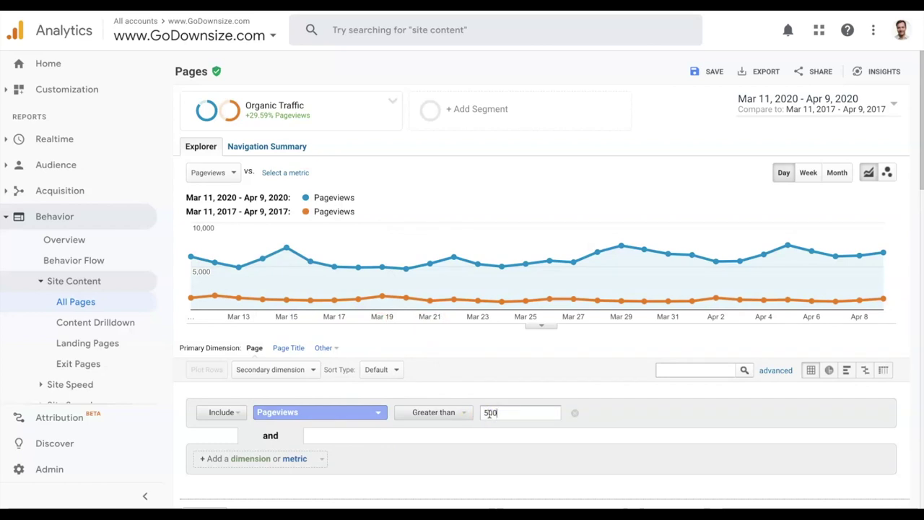
pyautogui.press('Return')
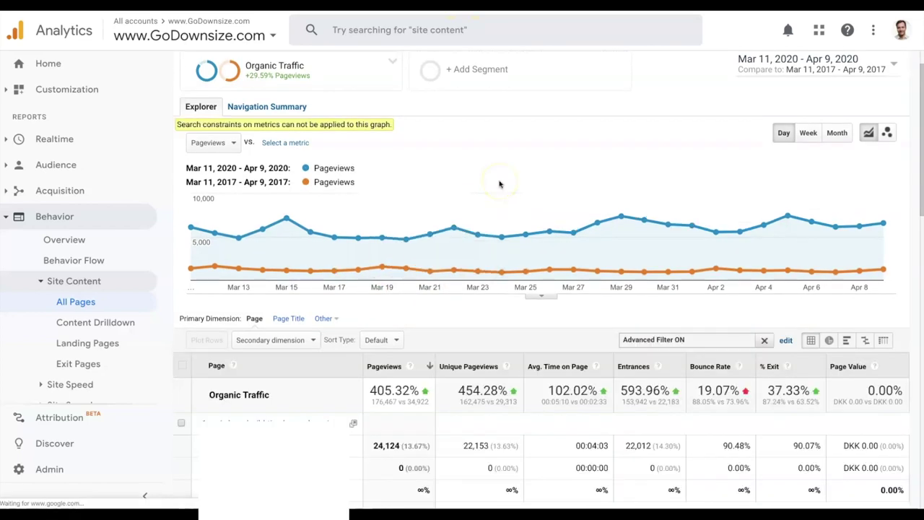
pyautogui.scroll(1, 506, 177)
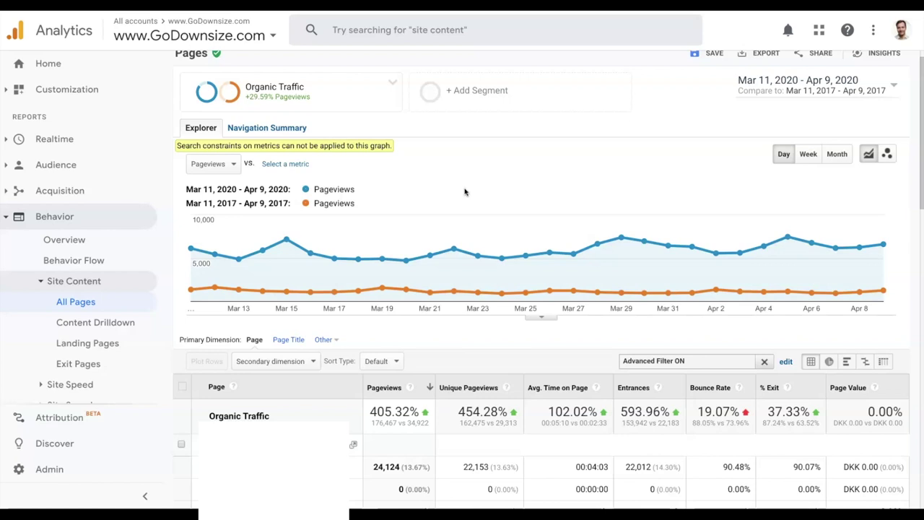
pyautogui.scroll(-3, 417, 282)
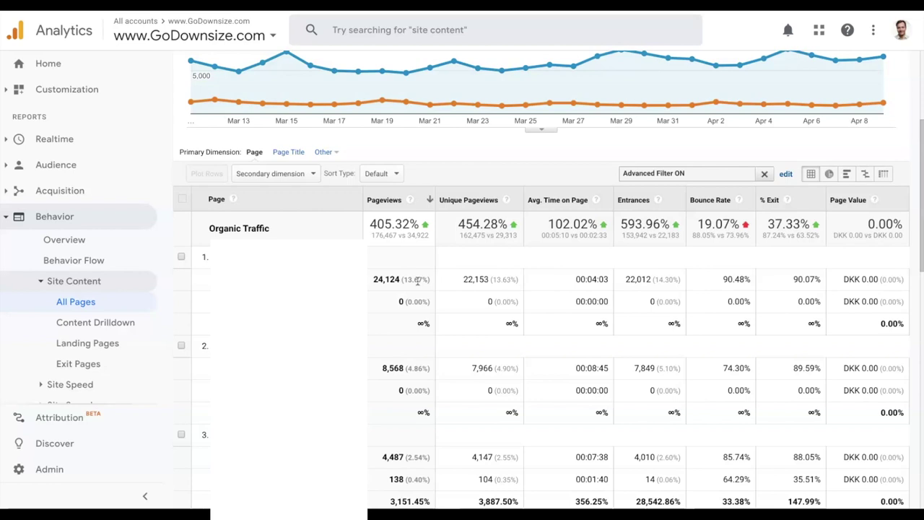
pyautogui.scroll(-1, 417, 282)
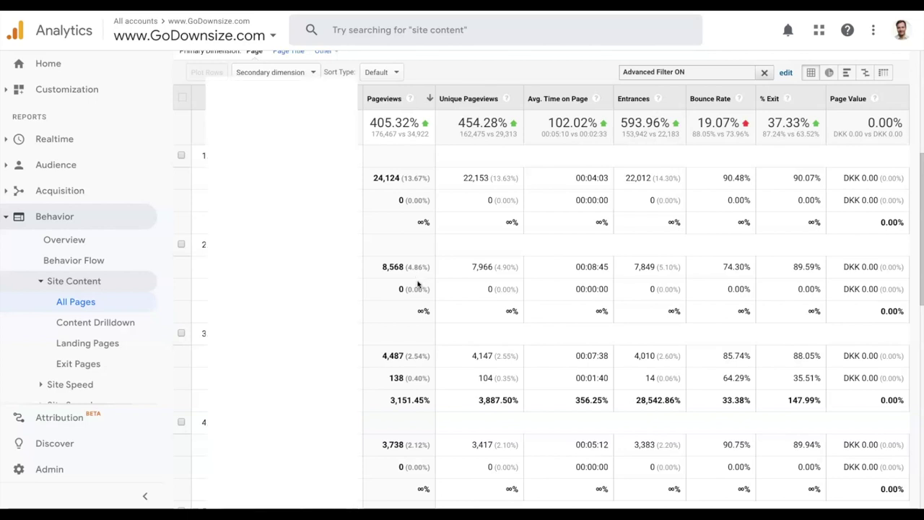
pyautogui.scroll(-1, 413, 281)
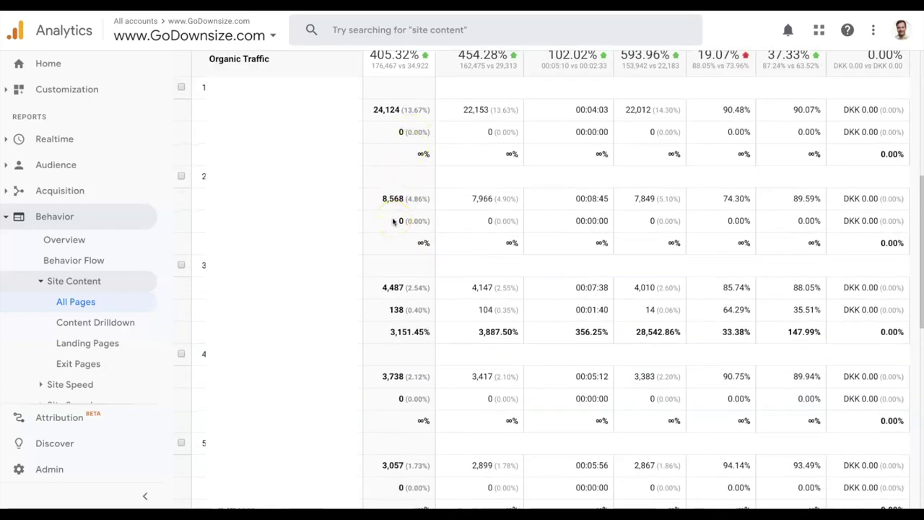
pyautogui.scroll(-5, 397, 217)
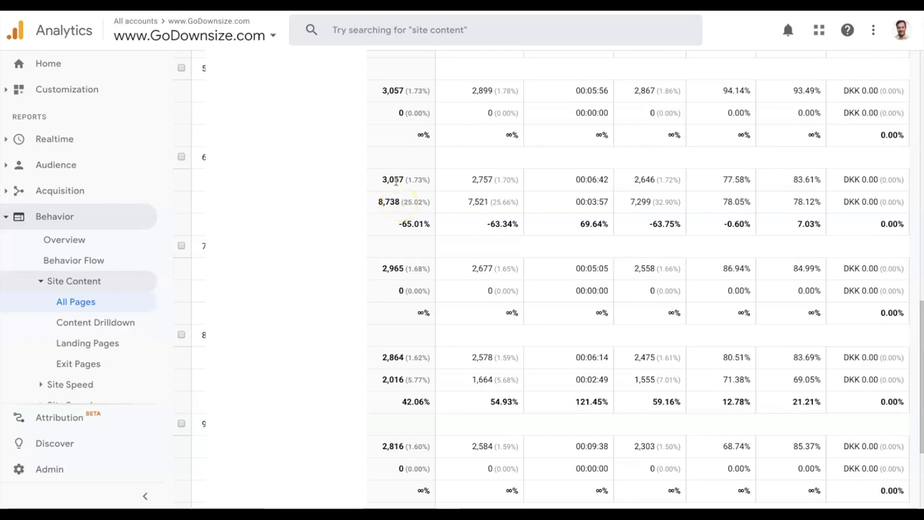
pyautogui.scroll(-2, 447, 324)
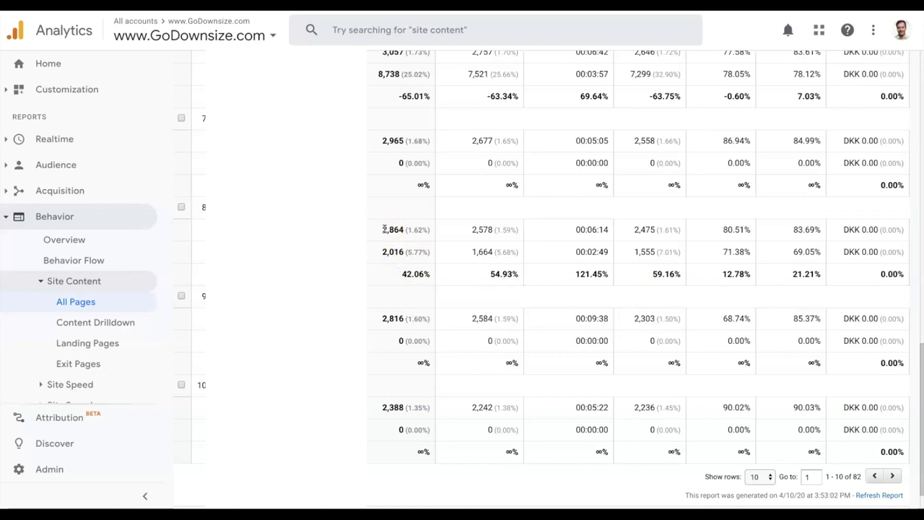
pyautogui.scroll(-1, 755, 439)
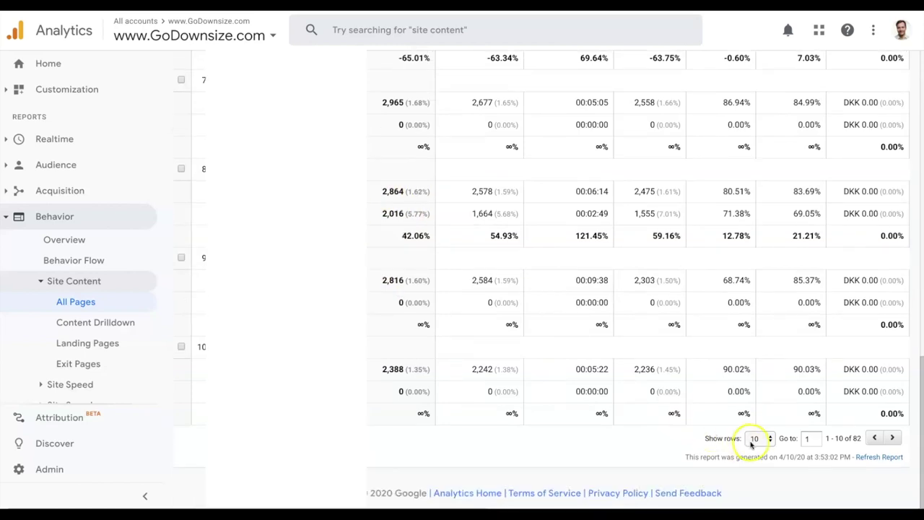
# Set the table to 100 rows per page and scroll through the filtered results.
pyautogui.click(754, 438)
pyautogui.click(754, 459)
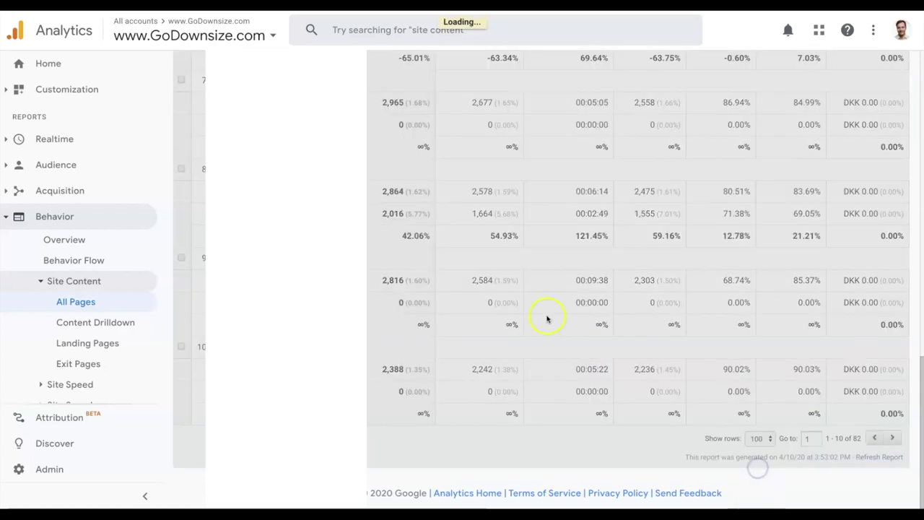
pyautogui.scroll(-10, 493, 320)
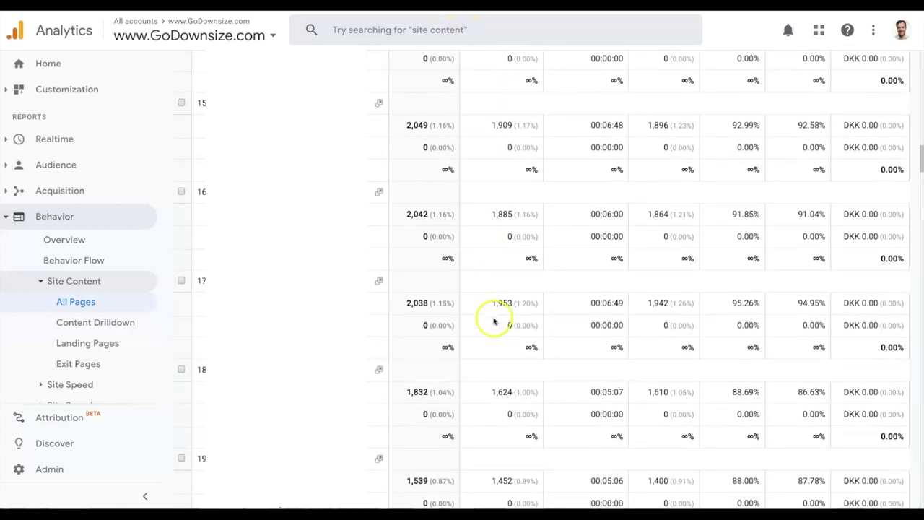
pyautogui.scroll(-1, 477, 289)
pyautogui.scroll(1, 433, 202)
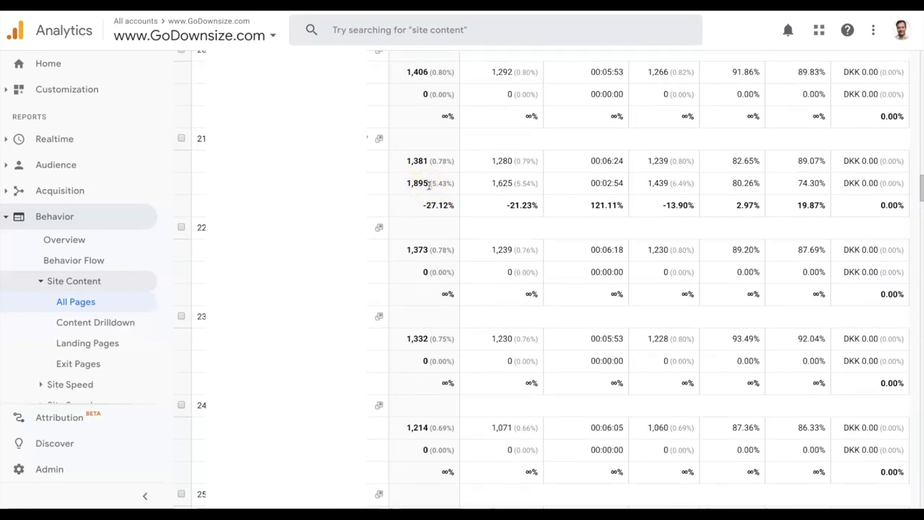
pyautogui.scroll(-1, 433, 162)
pyautogui.click(440, 148)
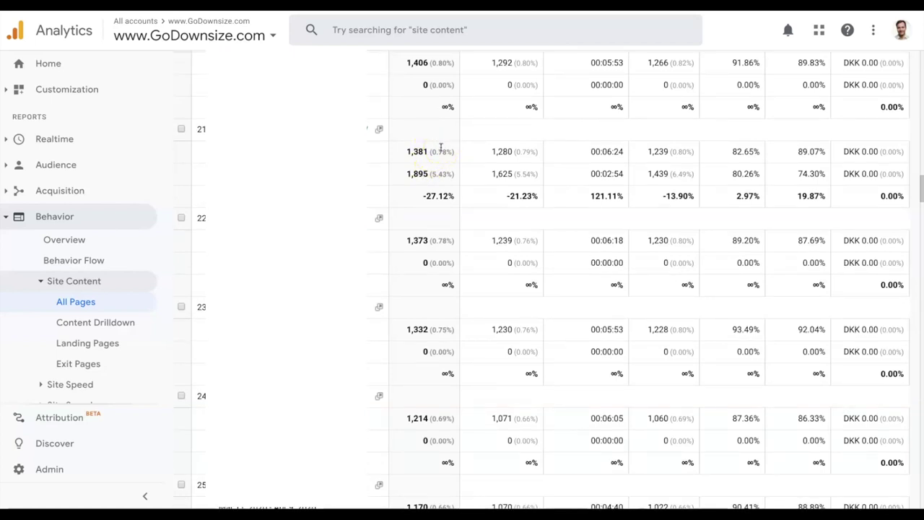
pyautogui.click(453, 167)
pyautogui.scroll(-15, 453, 168)
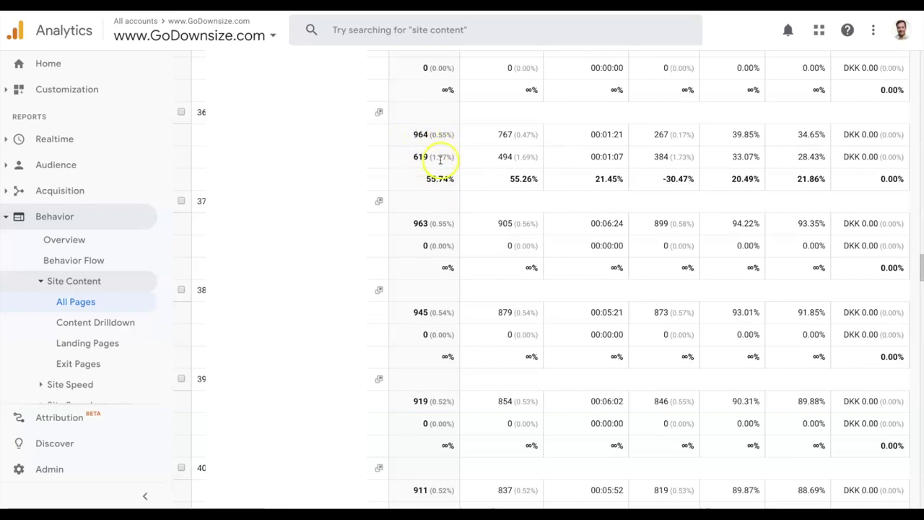
pyautogui.scroll(-2, 439, 154)
pyautogui.scroll(-5, 438, 146)
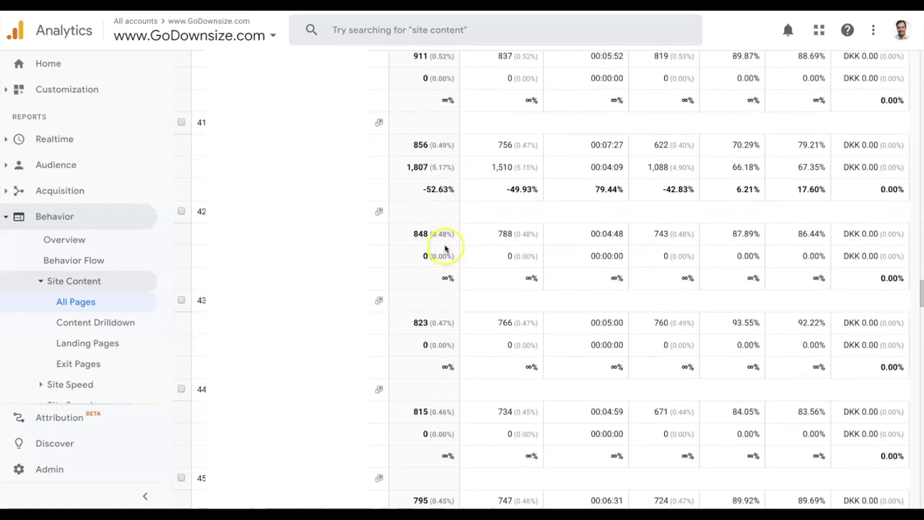